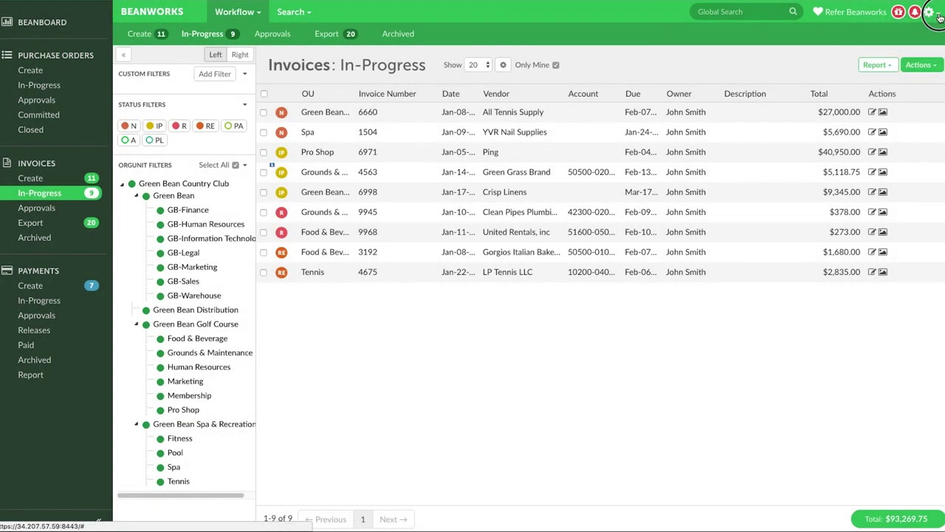
# View the profile settings, then return to the Create page via In-Progress and open Upload Scans
pyautogui.click(936, 15)
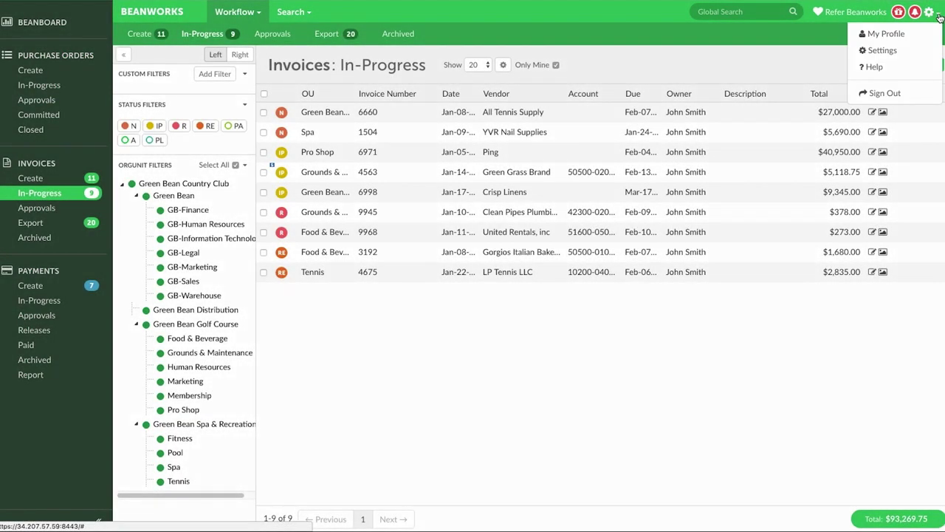
pyautogui.click(921, 34)
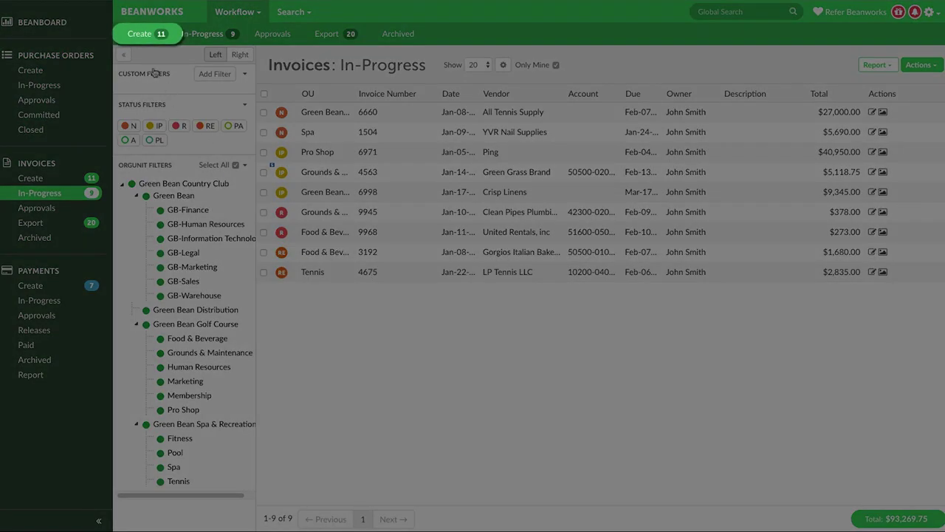
pyautogui.click(141, 36)
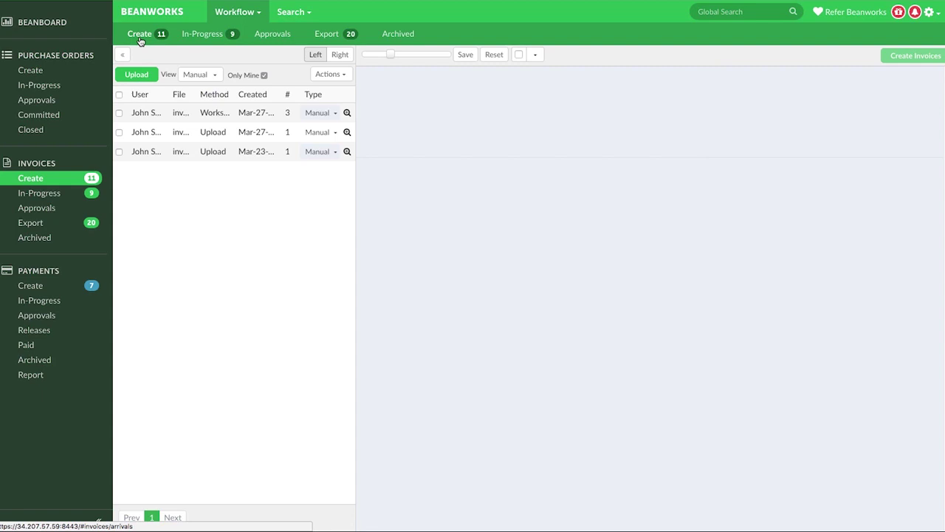
pyautogui.click(211, 38)
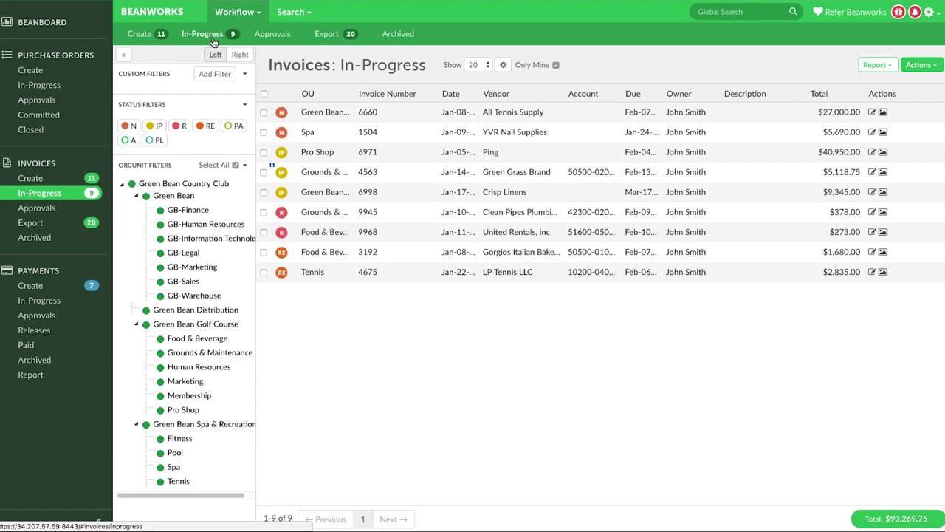
pyautogui.click(140, 34)
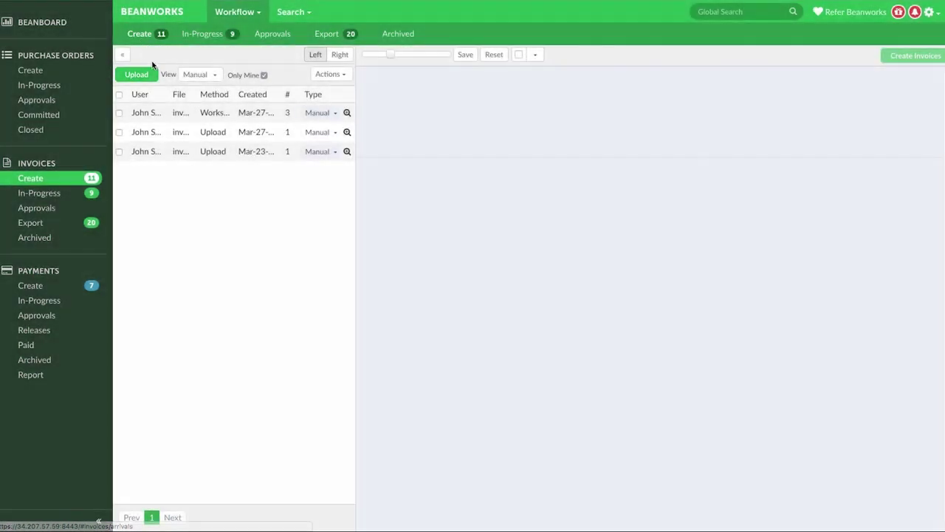
pyautogui.click(153, 76)
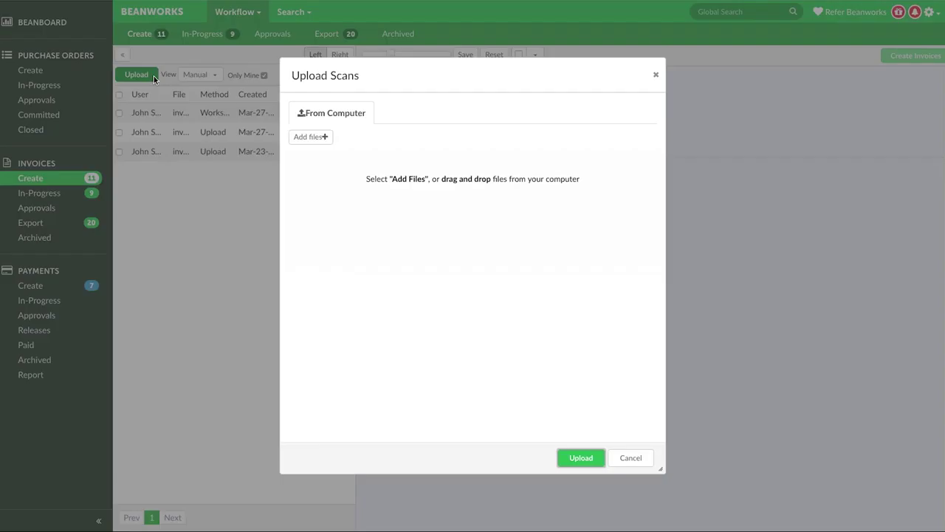
# Drag Invoice 01.pdf, Invoice 02.pdf and Invoice 03.pdf into Upload Scans and upload them
pyautogui.moveTo(944, 274); pyautogui.dragTo(443, 262)
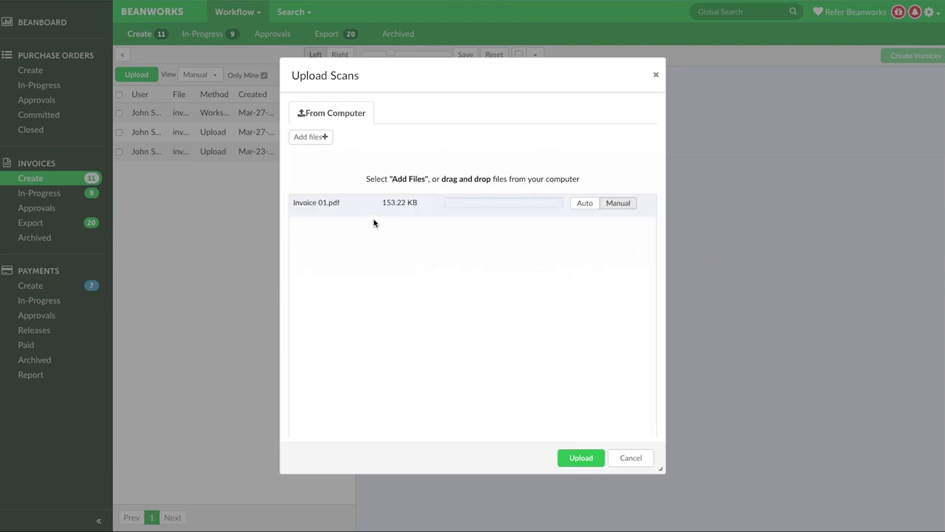
pyautogui.click(332, 142)
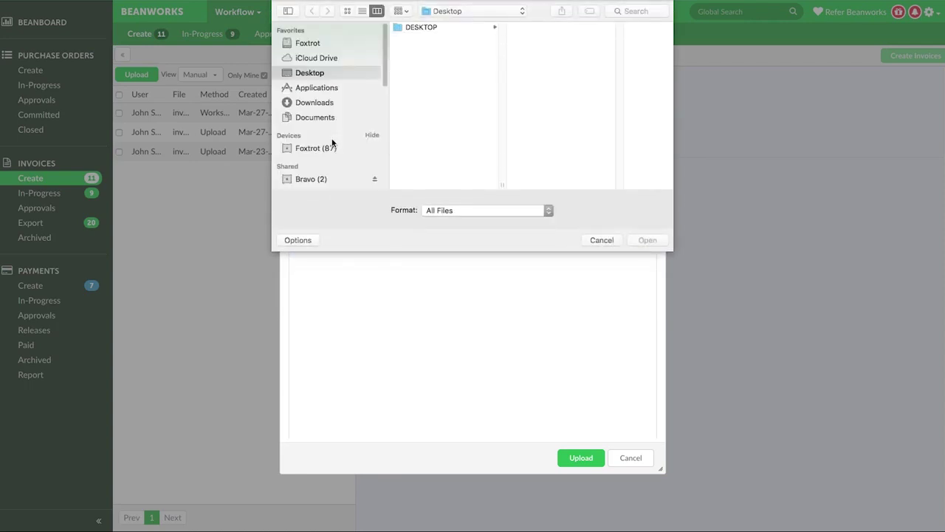
pyautogui.click(601, 240)
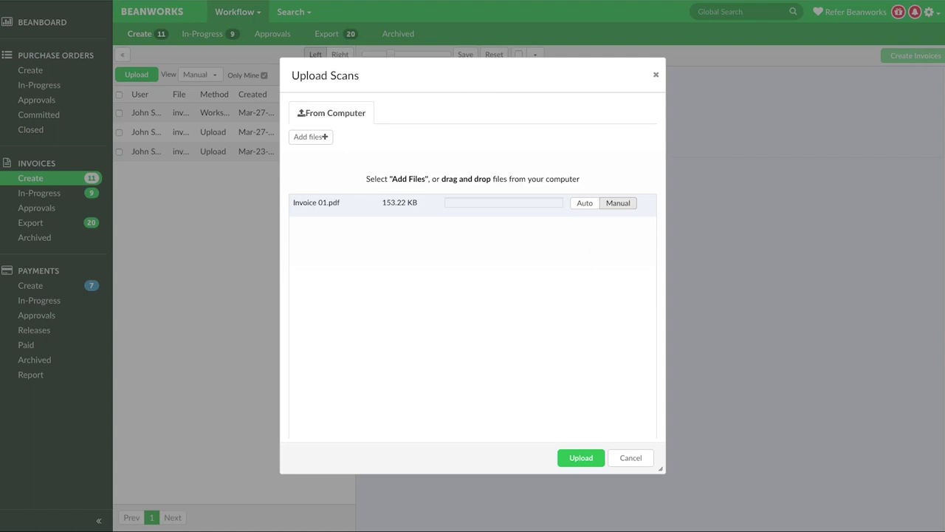
pyautogui.moveTo(612, 303); pyautogui.dragTo(468, 276)
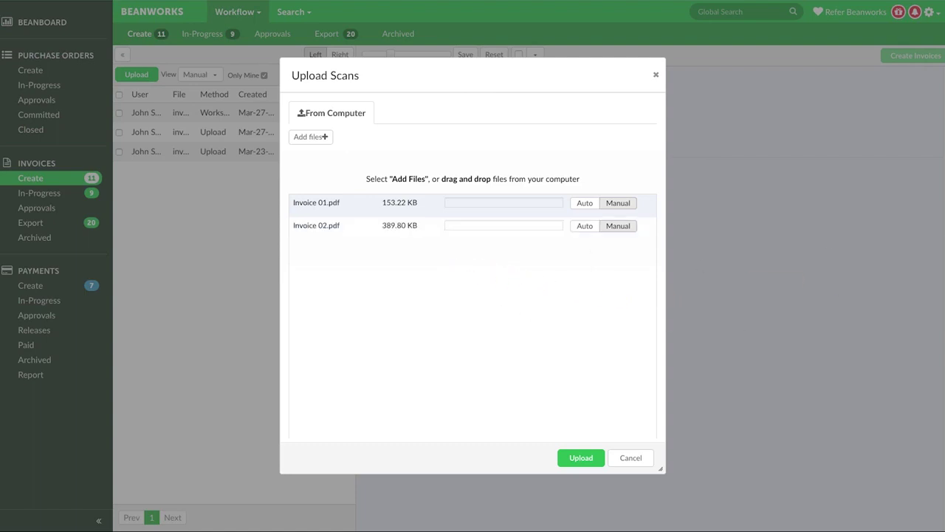
pyautogui.moveTo(687, 351); pyautogui.dragTo(406, 313)
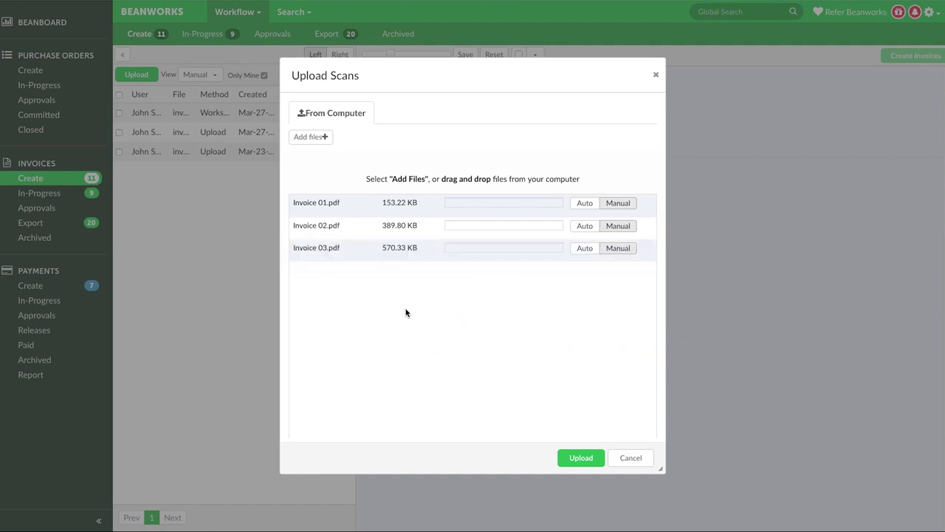
pyautogui.click(603, 461)
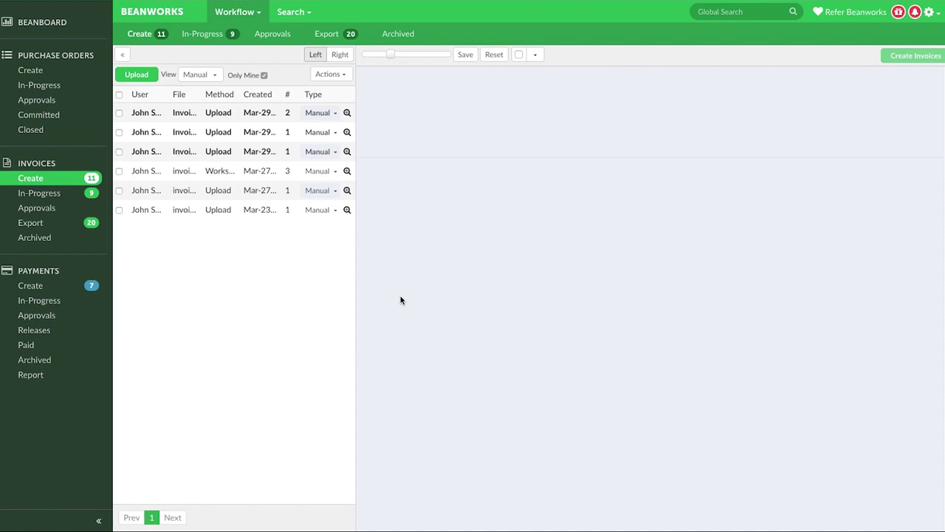
# Preview the first scan and set the View filter to All capture types
pyautogui.click(147, 114)
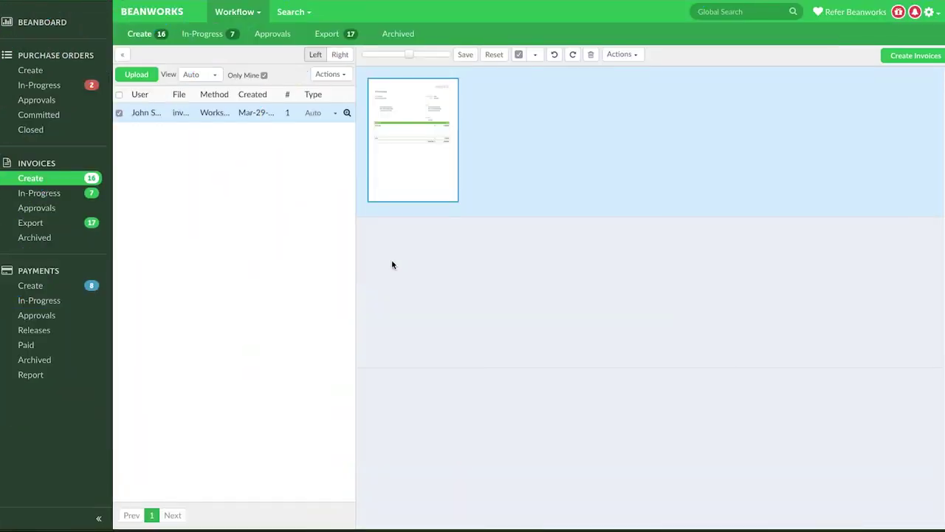
pyautogui.click(217, 76)
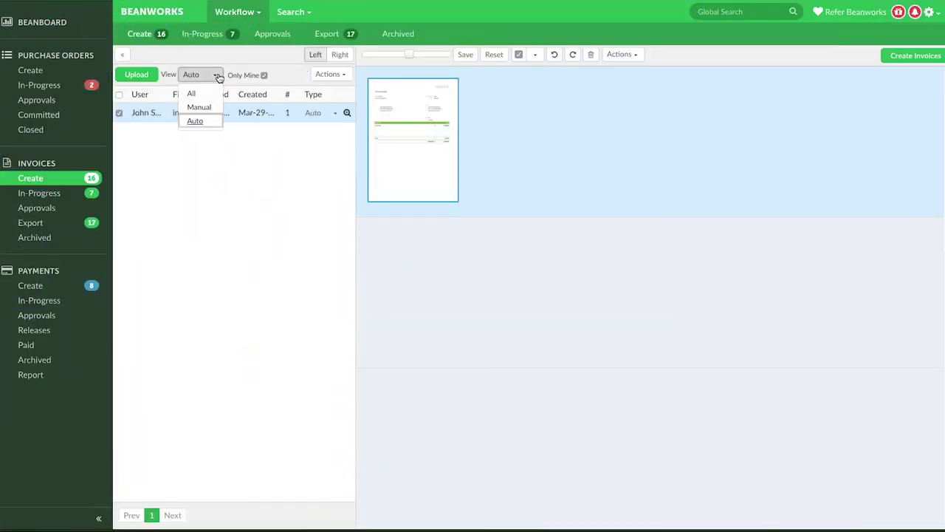
pyautogui.click(191, 94)
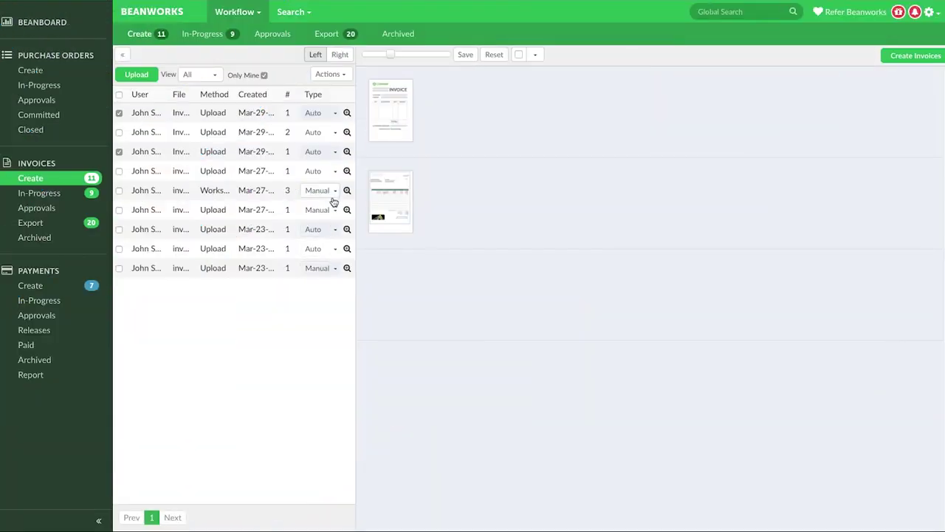
# Set the fifth and sixth scans to Auto, then move the checked scans to Manual Capture
pyautogui.click(334, 192)
pyautogui.click(316, 223)
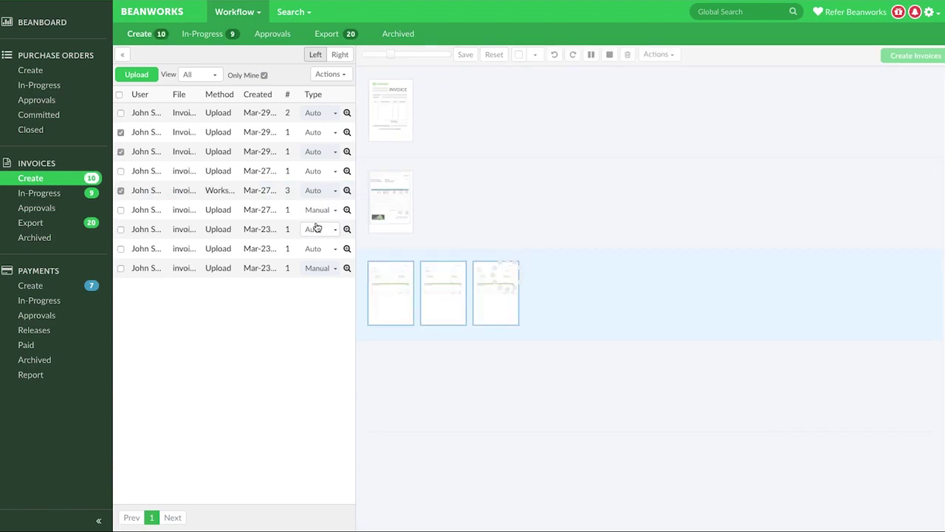
pyautogui.click(334, 210)
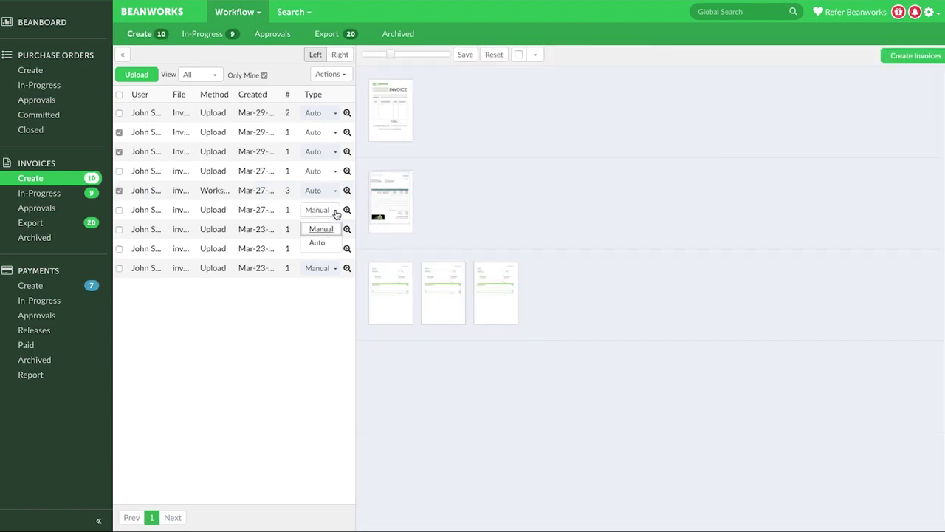
pyautogui.click(319, 245)
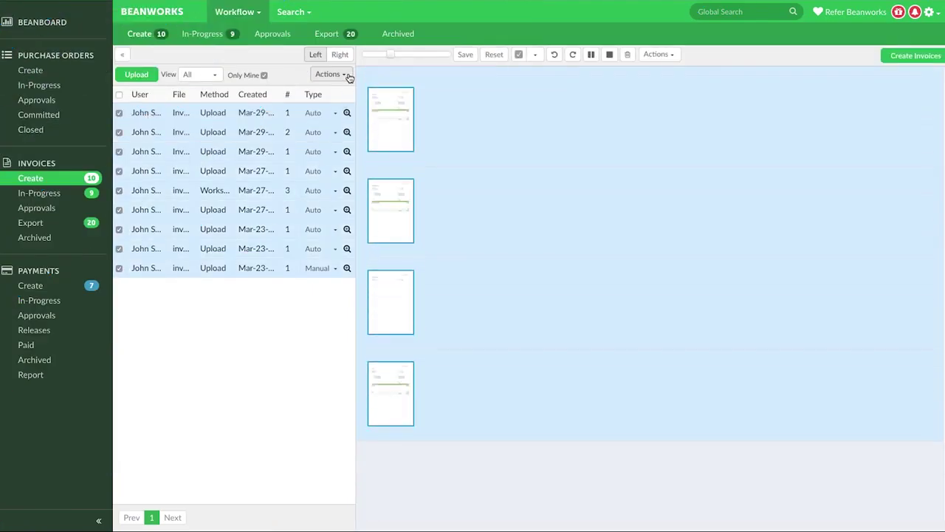
pyautogui.click(349, 76)
pyautogui.click(358, 146)
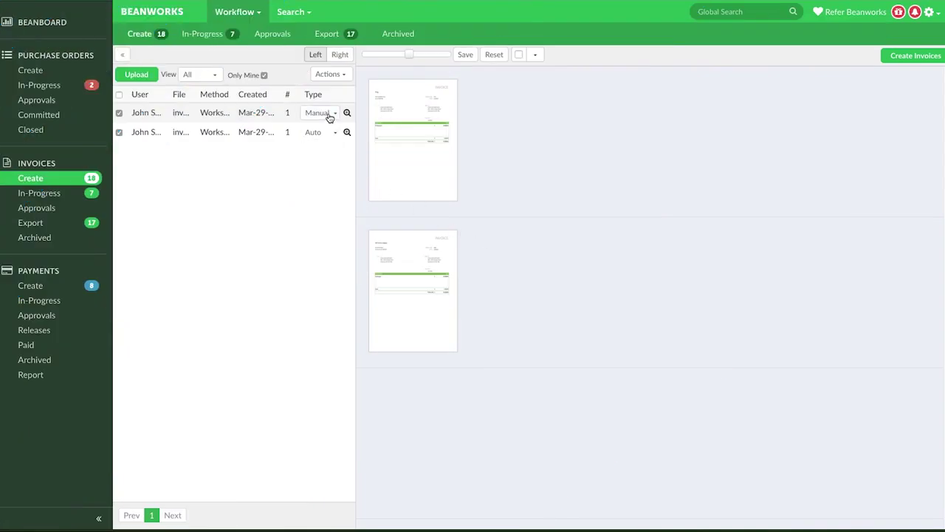
# Set the first scan's type to Auto and the second scan's type to Manual
pyautogui.click(319, 113)
pyautogui.click(318, 146)
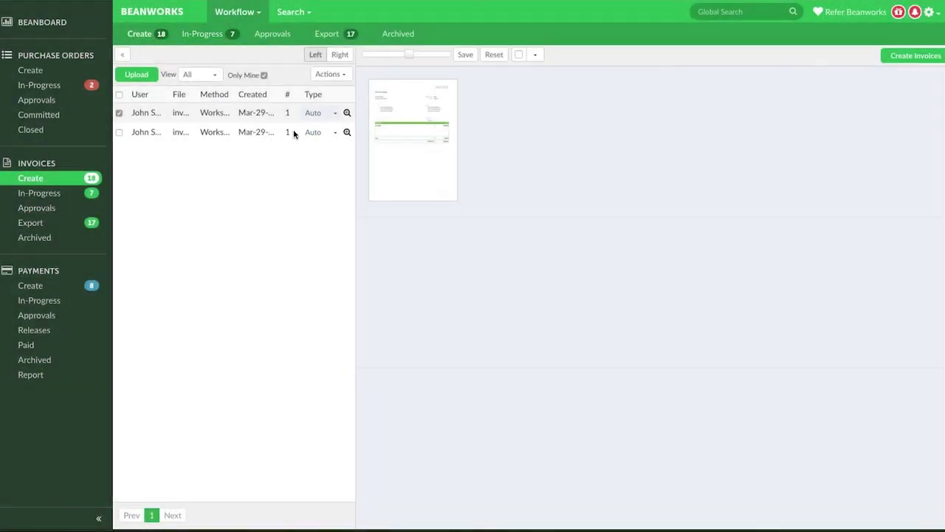
pyautogui.click(336, 133)
pyautogui.click(323, 164)
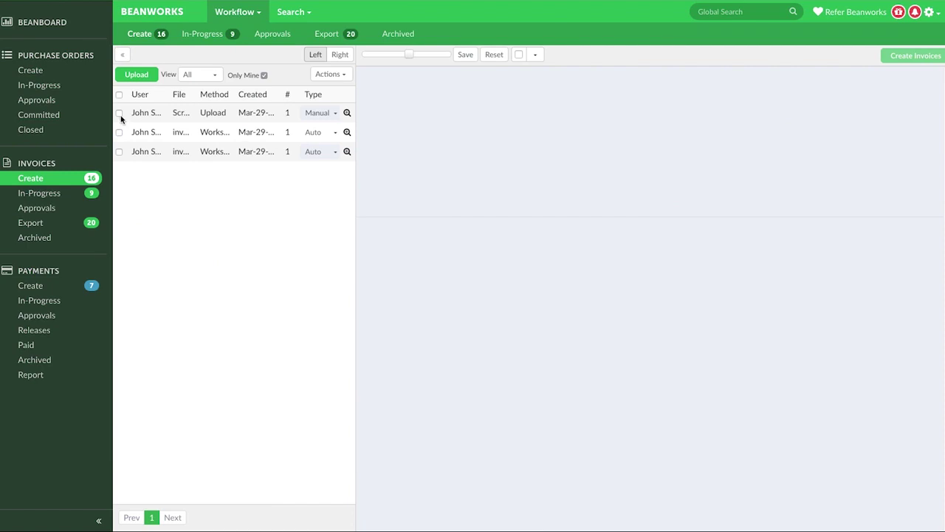
# Tick the three invoice rows, preview the first at full size, then enlarge the thumbnails
pyautogui.click(119, 114)
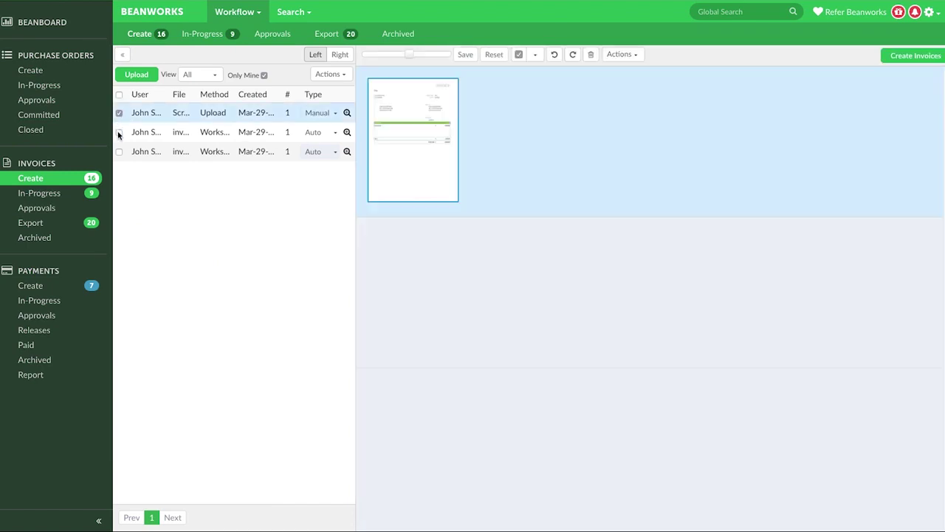
pyautogui.click(119, 133)
pyautogui.click(119, 152)
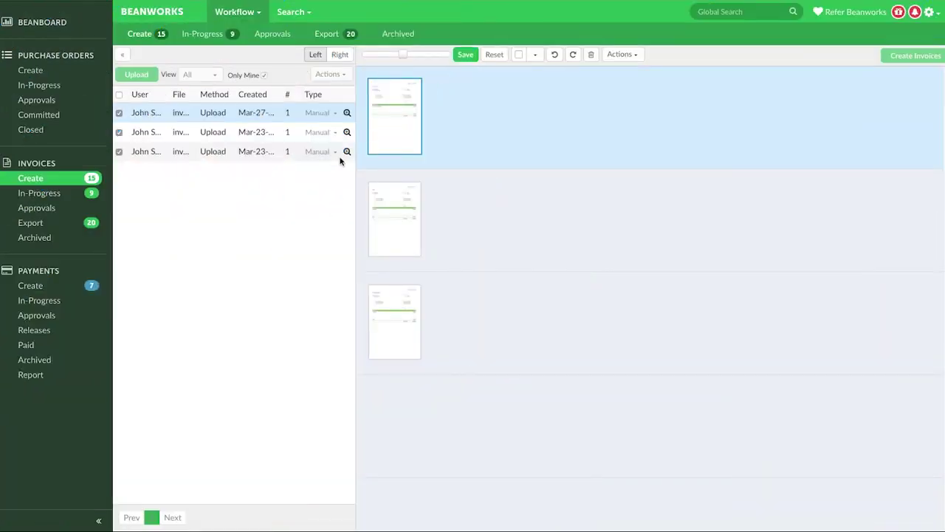
pyautogui.click(347, 113)
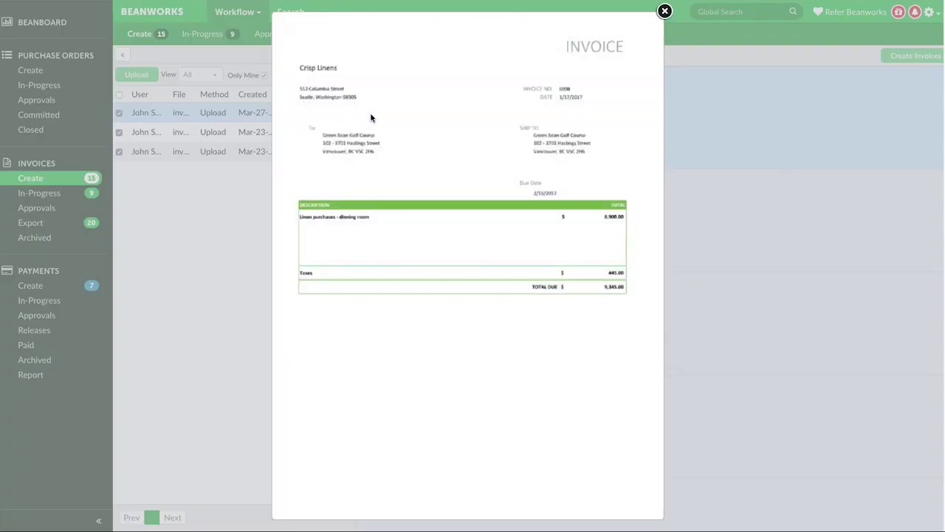
pyautogui.click(665, 12)
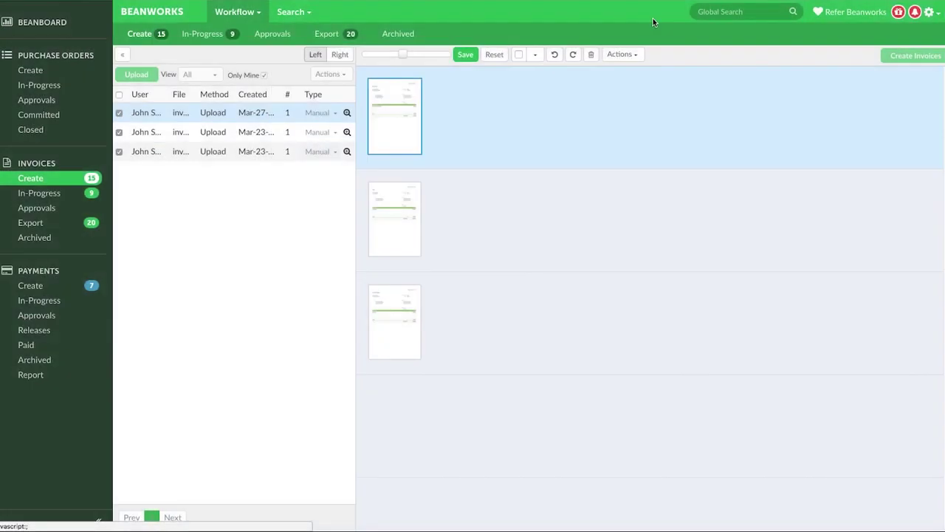
pyautogui.moveTo(404, 57)
pyautogui.mouseDown()
pyautogui.moveTo(428, 59)
pyautogui.moveTo(397, 54)
pyautogui.moveTo(422, 59)
pyautogui.moveTo(409, 57)
pyautogui.mouseUp()
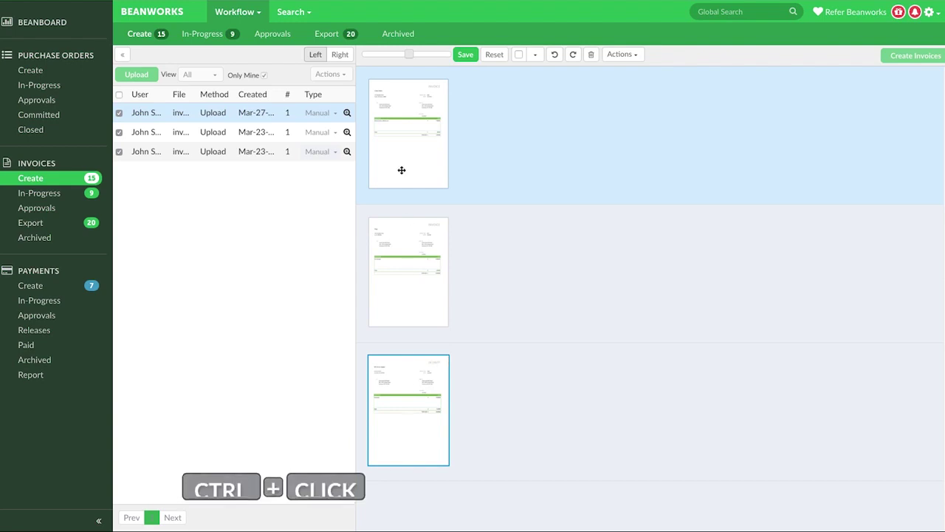
# Ctrl-select the second and third page thumbnails alongside the first page
pyautogui.keyDown('ctrl'); pyautogui.click(420, 248); pyautogui.keyUp('ctrl')
pyautogui.keyDown('ctrl'); pyautogui.click(395, 401); pyautogui.keyUp('ctrl')
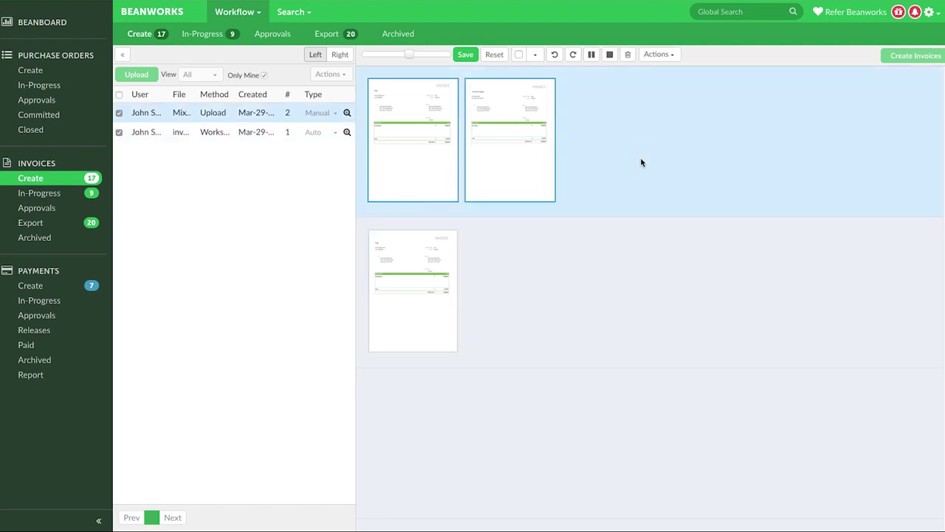
pyautogui.keyDown('ctrl'); pyautogui.click(434, 170); pyautogui.keyUp('ctrl')
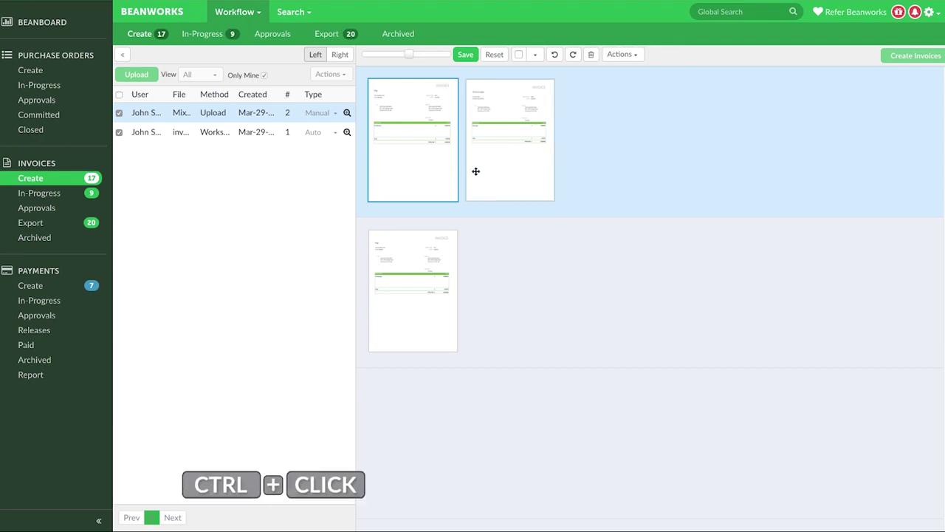
pyautogui.keyDown('ctrl'); pyautogui.click(515, 171); pyautogui.keyUp('ctrl')
pyautogui.keyDown('ctrl'); pyautogui.click(429, 295); pyautogui.keyUp('ctrl')
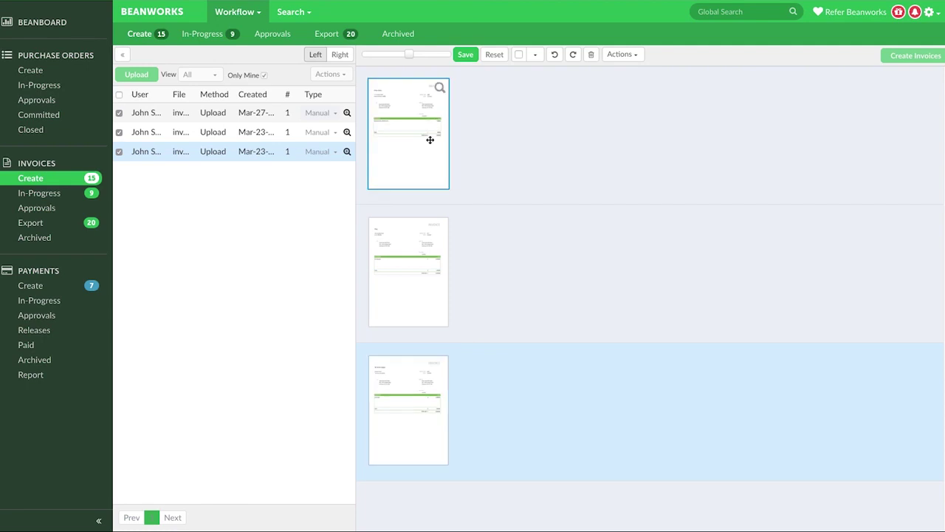
# Rotate the first page right, left and back upright, then delete the selected page
pyautogui.click(575, 55)
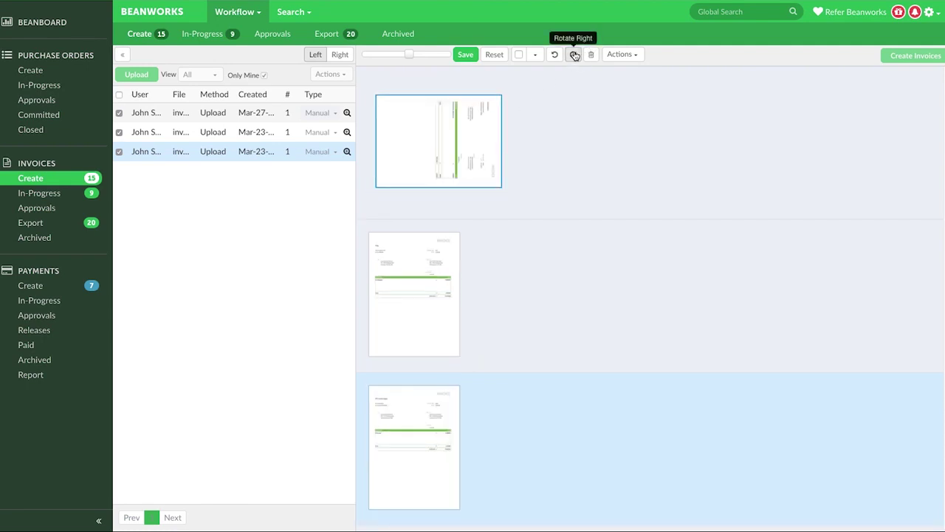
pyautogui.click(554, 54)
pyautogui.click(554, 55)
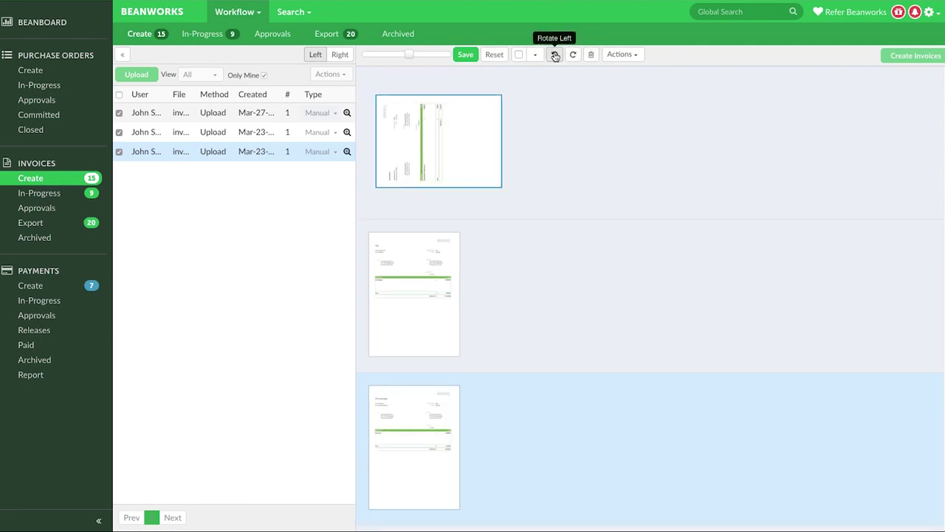
pyautogui.click(573, 55)
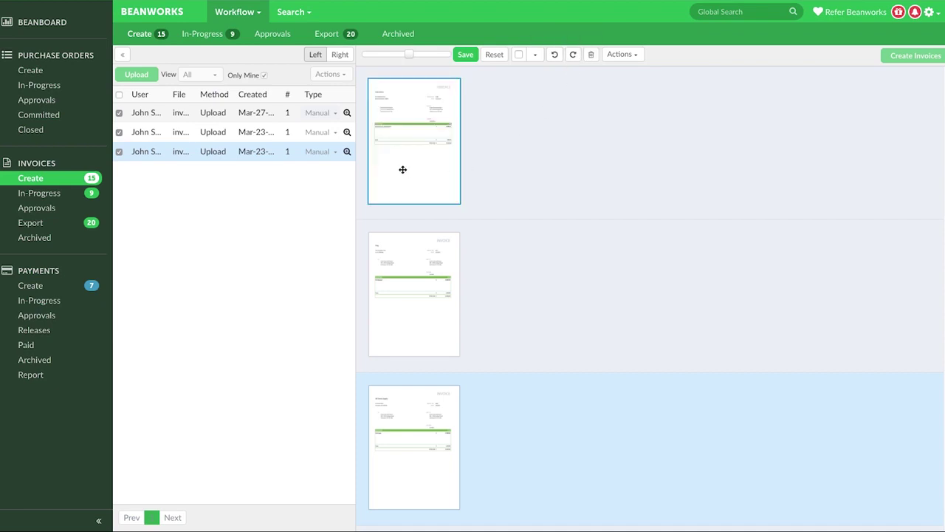
pyautogui.click(591, 55)
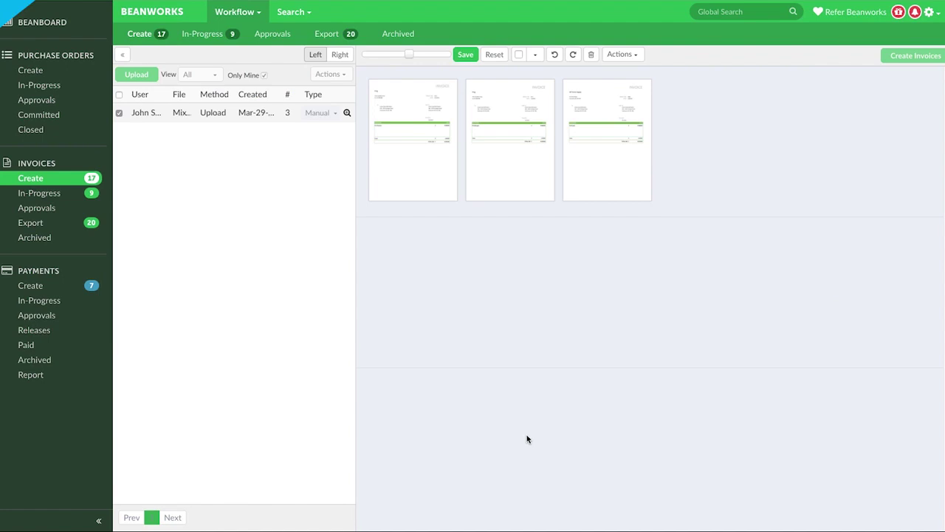
# Reorder the page thumbnails and drop one page into its own new document
pyautogui.moveTo(490, 177); pyautogui.dragTo(398, 174)
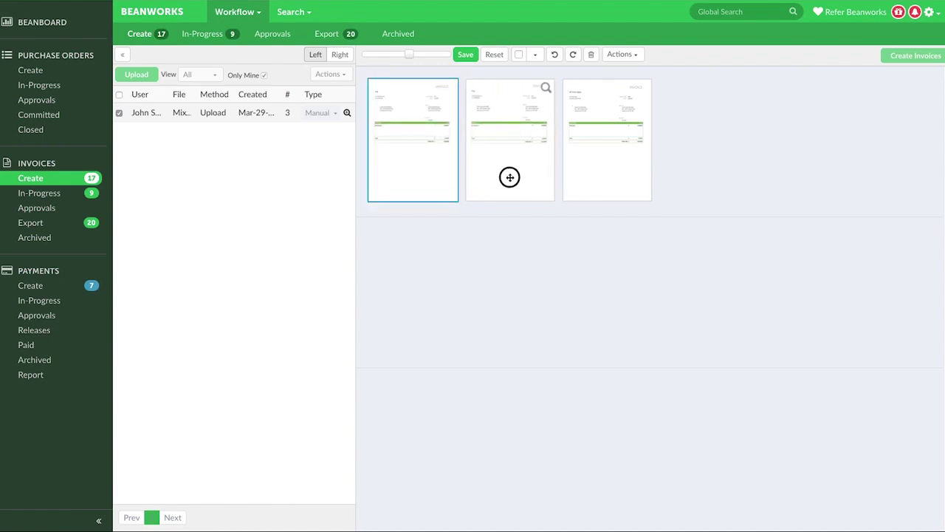
pyautogui.moveTo(509, 177); pyautogui.dragTo(642, 174)
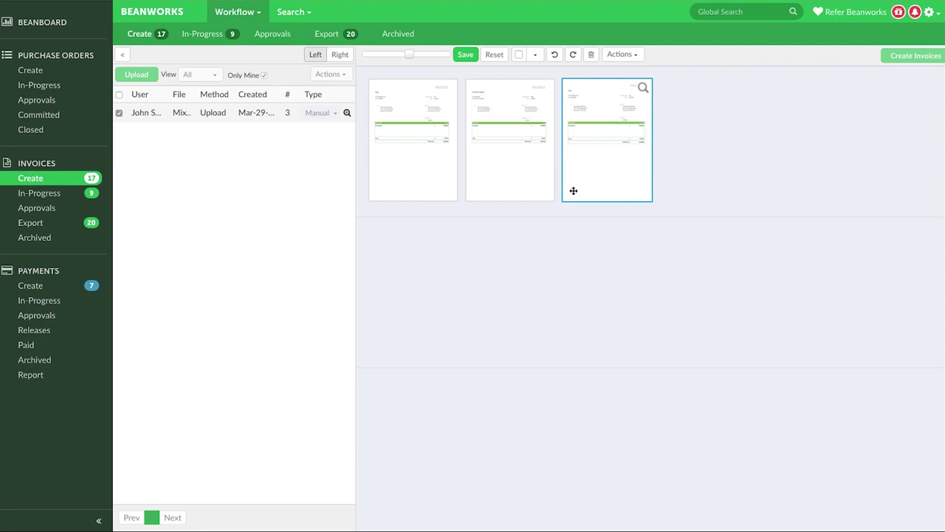
pyautogui.moveTo(511, 162); pyautogui.dragTo(383, 317)
pyautogui.moveTo(512, 161); pyautogui.dragTo(407, 473)
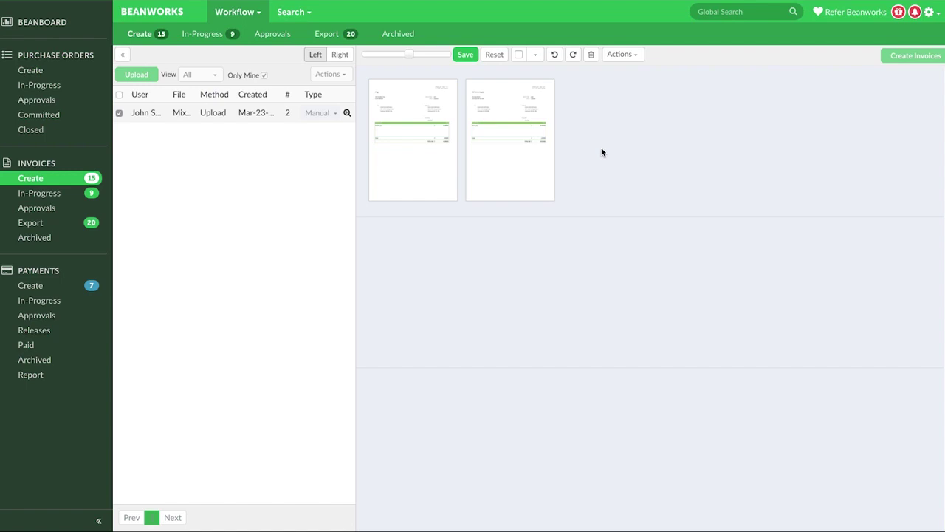
# Select both pages, split them, merge them back, reset the changes and save the layout
pyautogui.moveTo(525, 148)
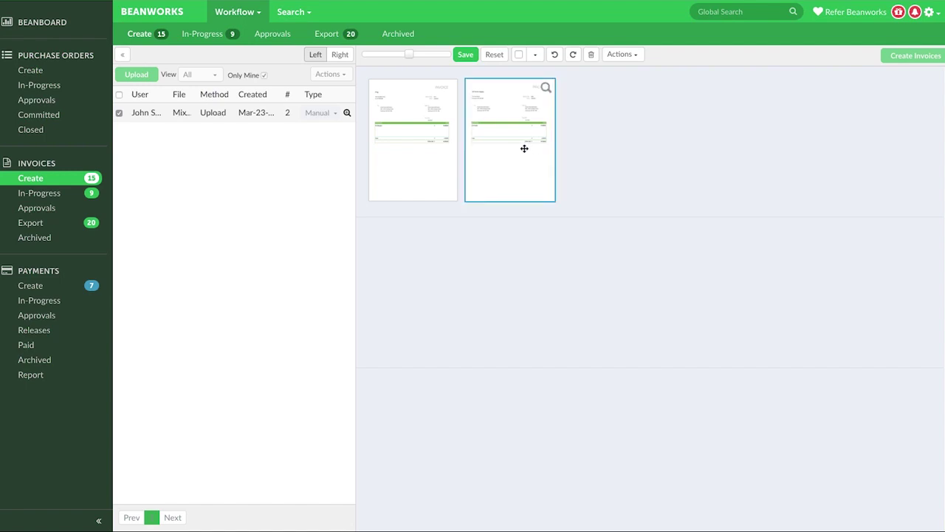
pyautogui.click(386, 148)
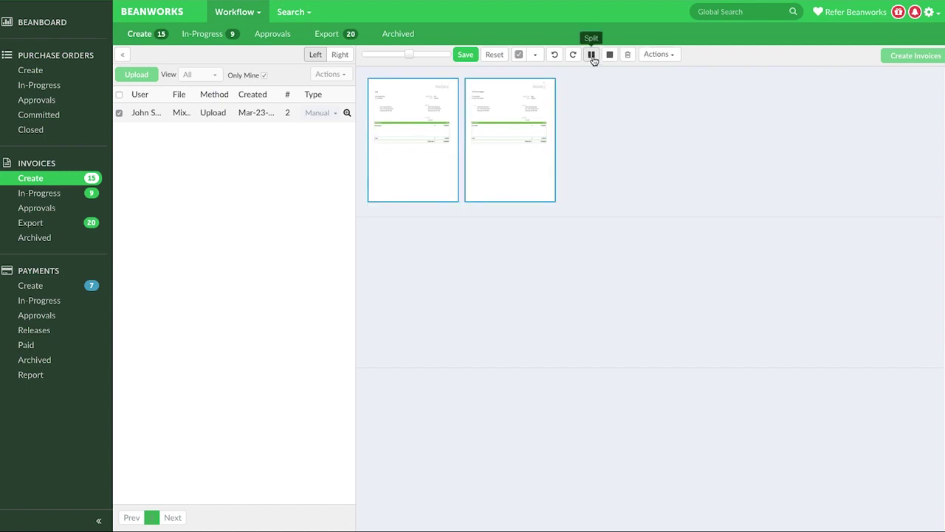
pyautogui.click(591, 55)
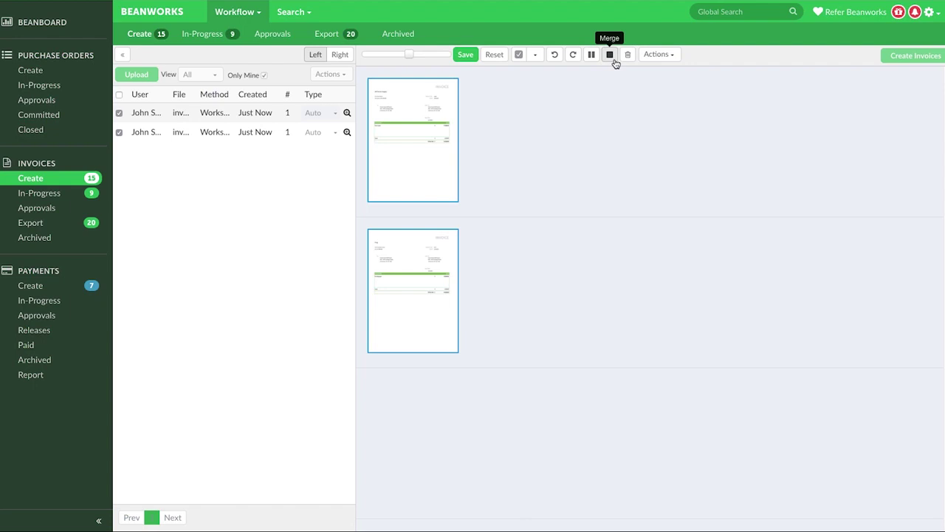
pyautogui.click(615, 60)
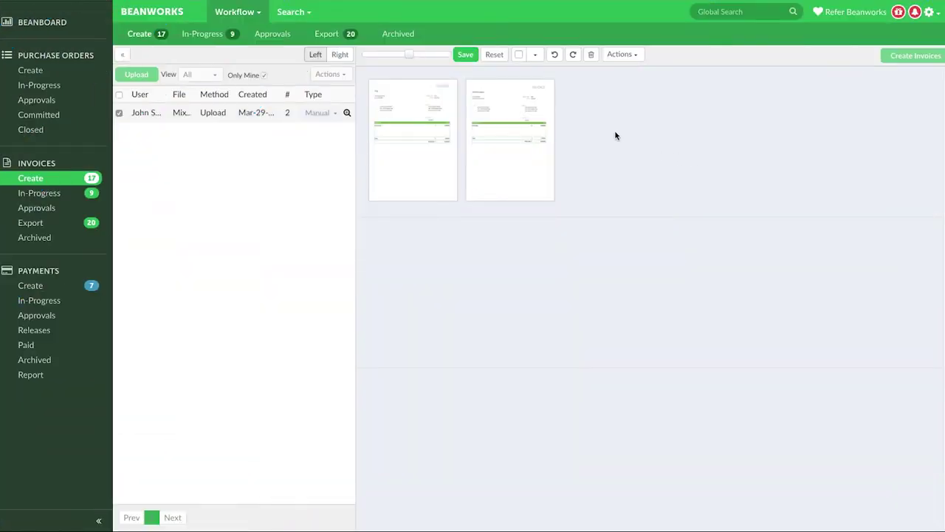
pyautogui.click(506, 58)
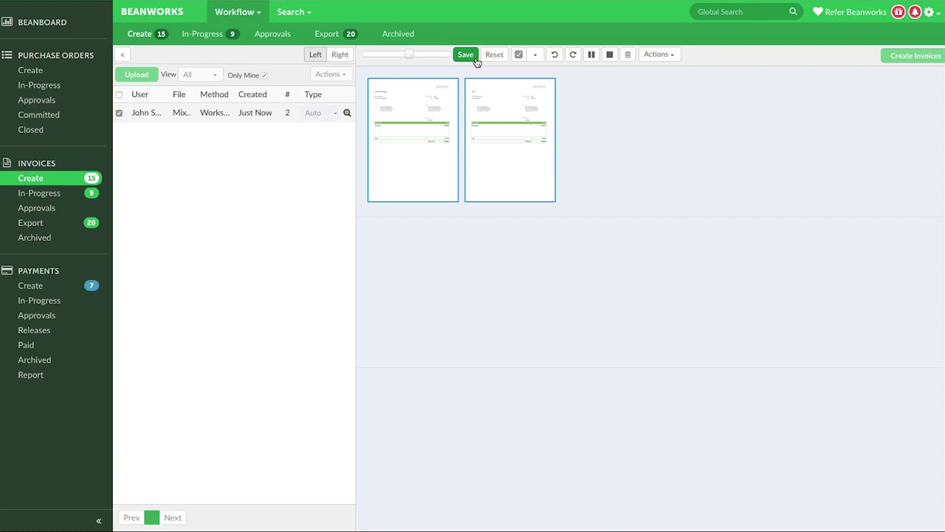
pyautogui.click(475, 59)
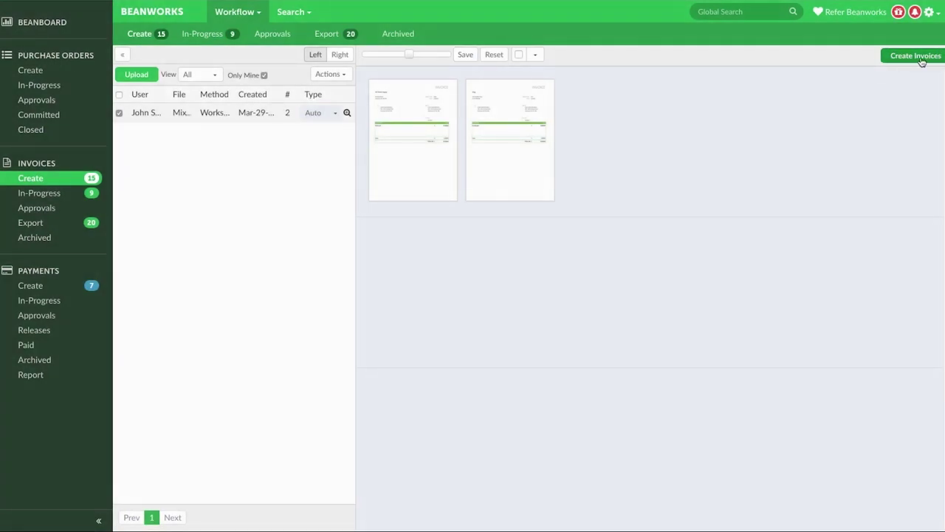
# Create an invoice from the prepared two-page document with Create Invoices
pyautogui.click(939, 56)
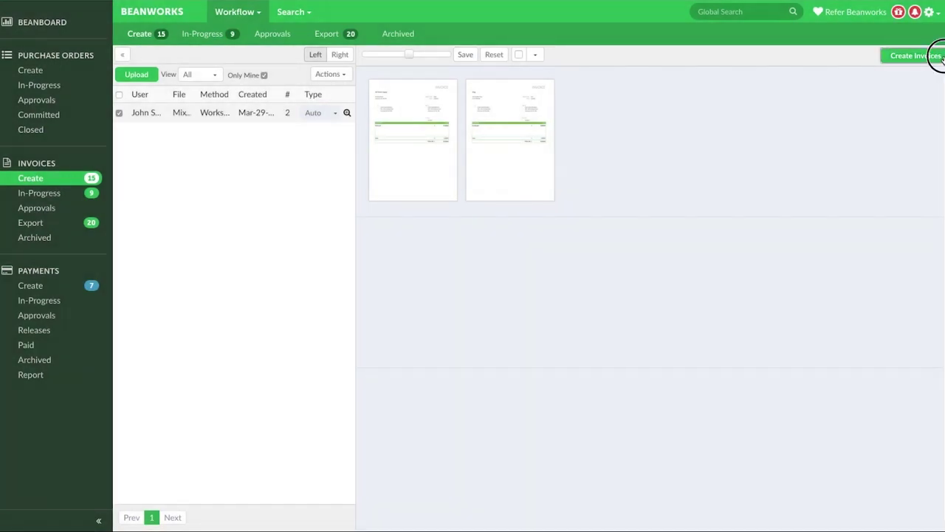